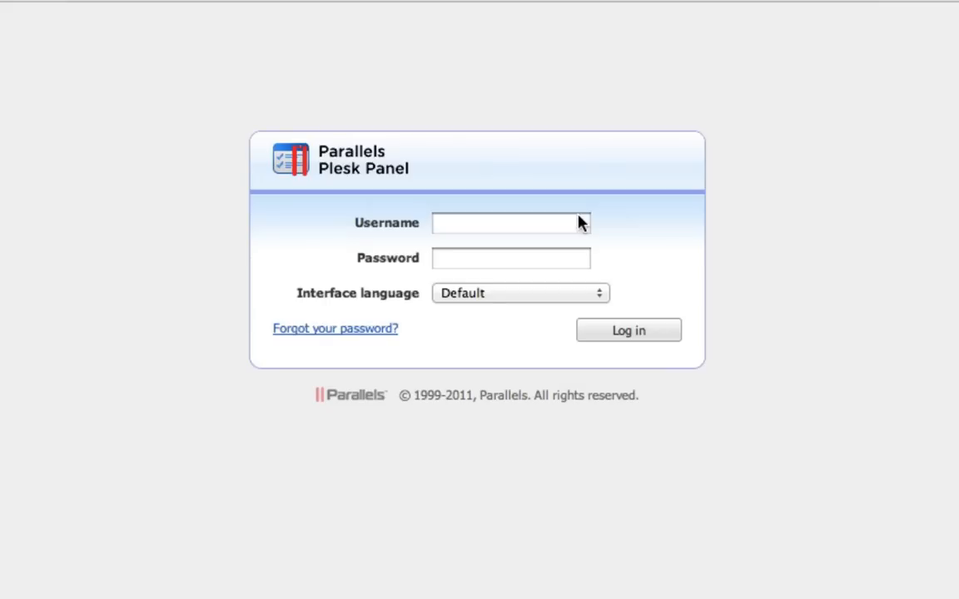
- Log in to the hosting panel with the username coffeebean and the account password
click(492, 221)
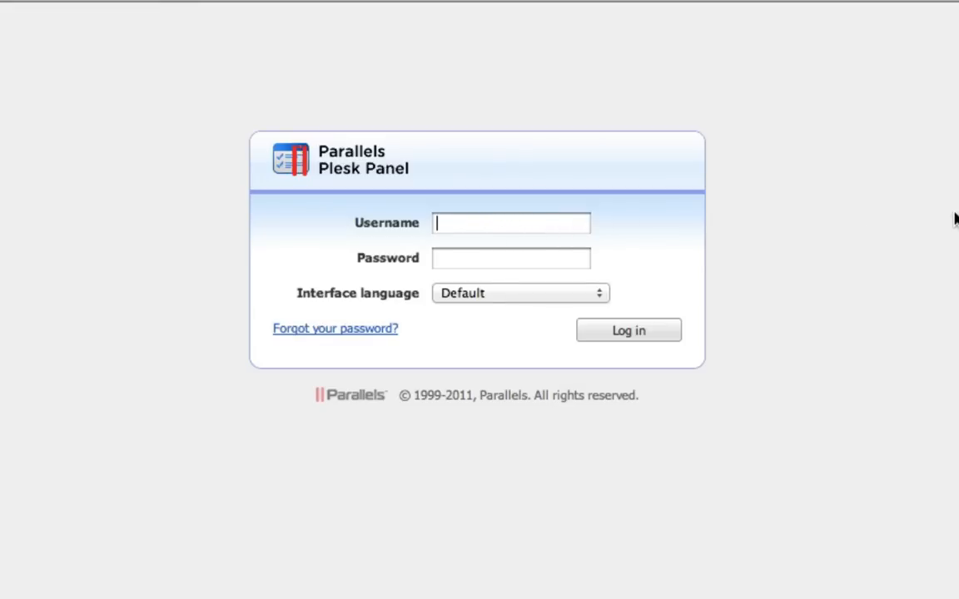
text(coffeebean)
key(Tab)
text(passwd)
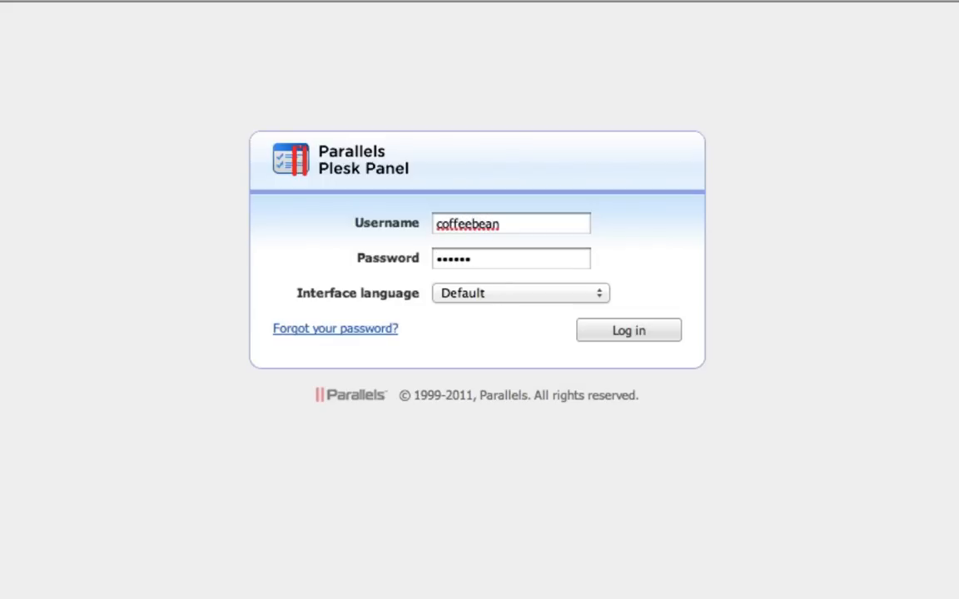
key(Return)
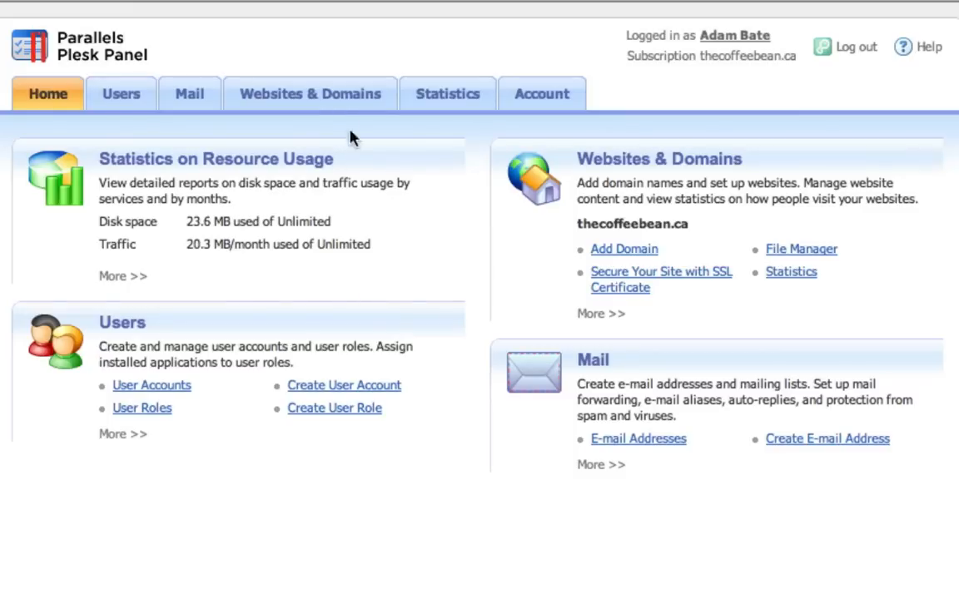
- Open the Domain Aliases page from the advanced operations of Websites & Domains
click(303, 100)
scroll(303, 150, down, 1)
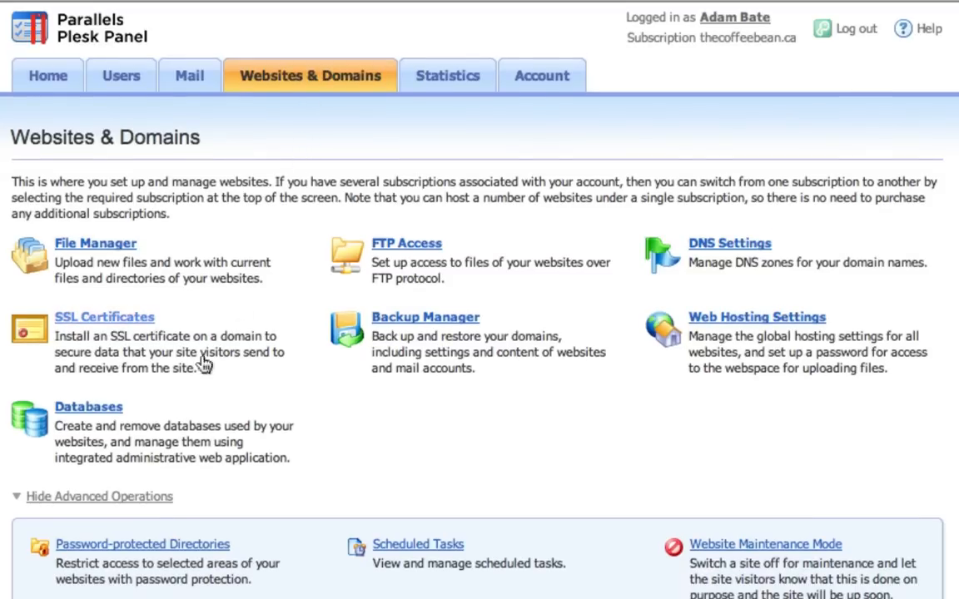
click(113, 498)
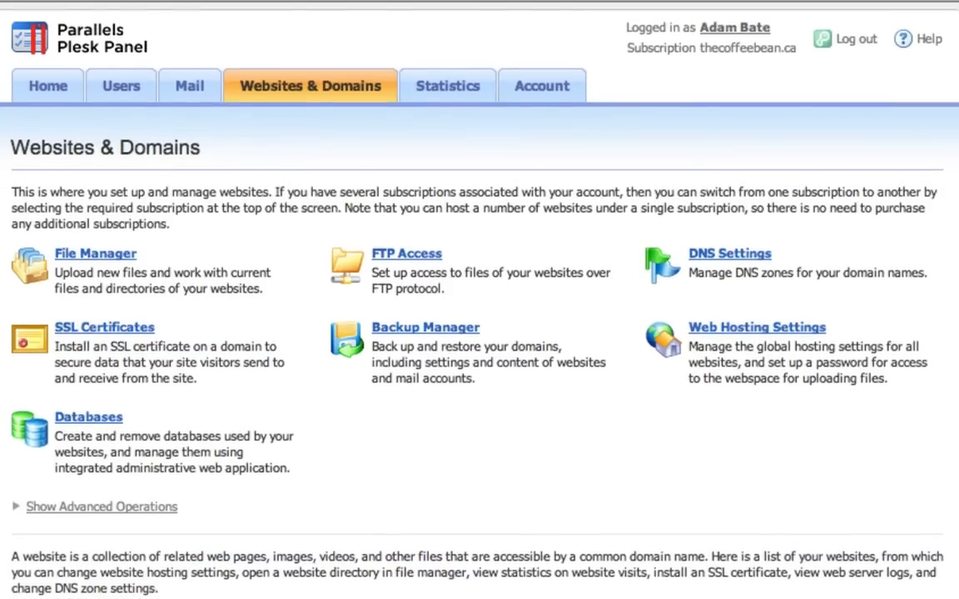
click(74, 507)
scroll(480, 333, down, 5)
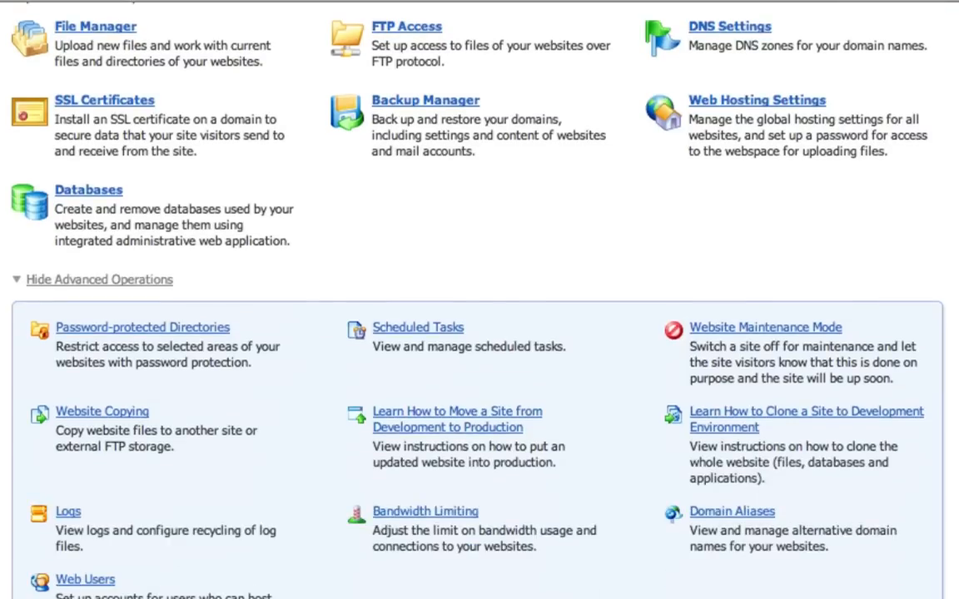
click(721, 512)
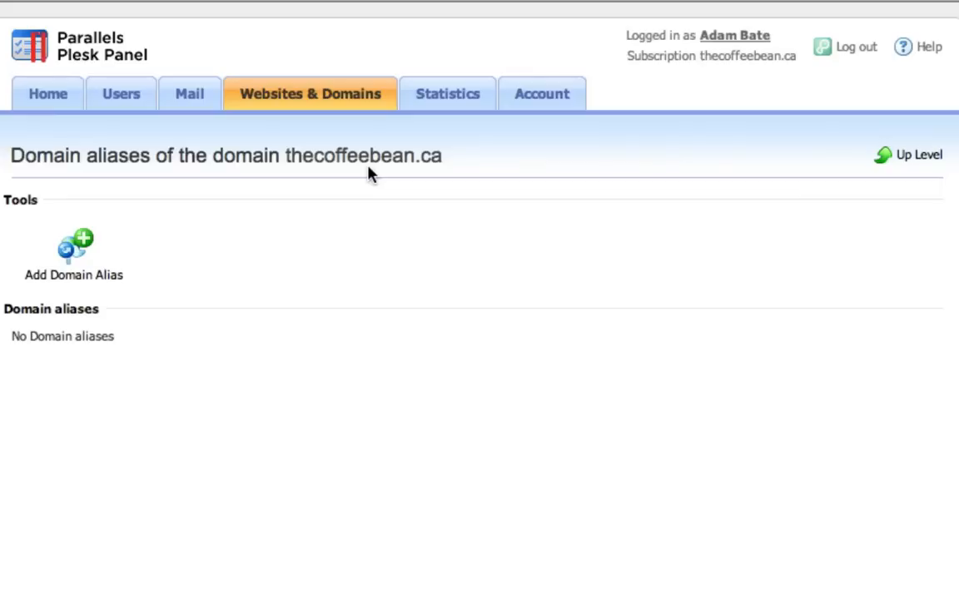
- Add the domain alias thecoffeebean.us to thecoffeebean.ca with DNS zone synchronization, mail service and web service enabled
click(74, 254)
click(285, 237)
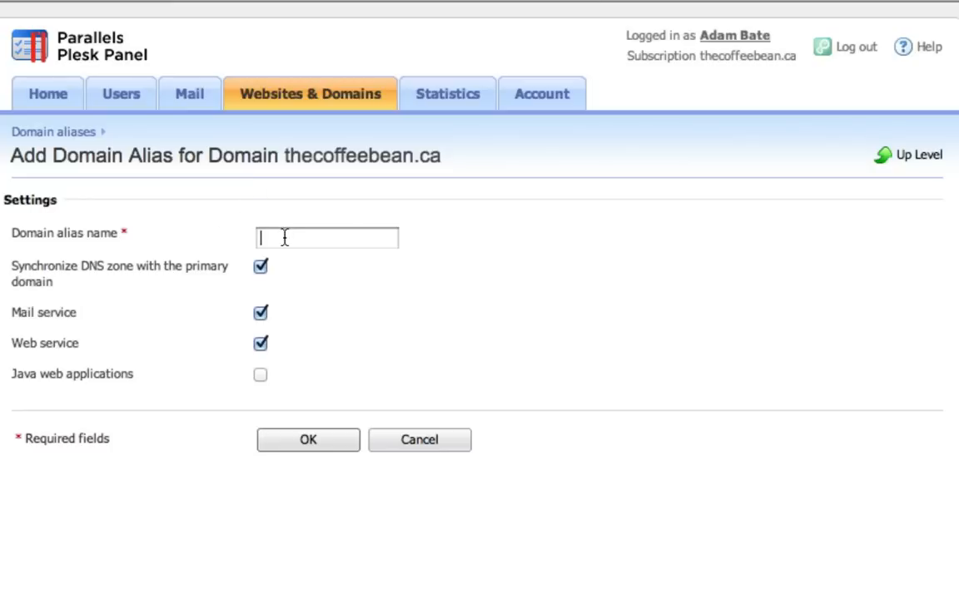
text(coffeebean.us)
click(261, 238)
text(the)
key(Down)
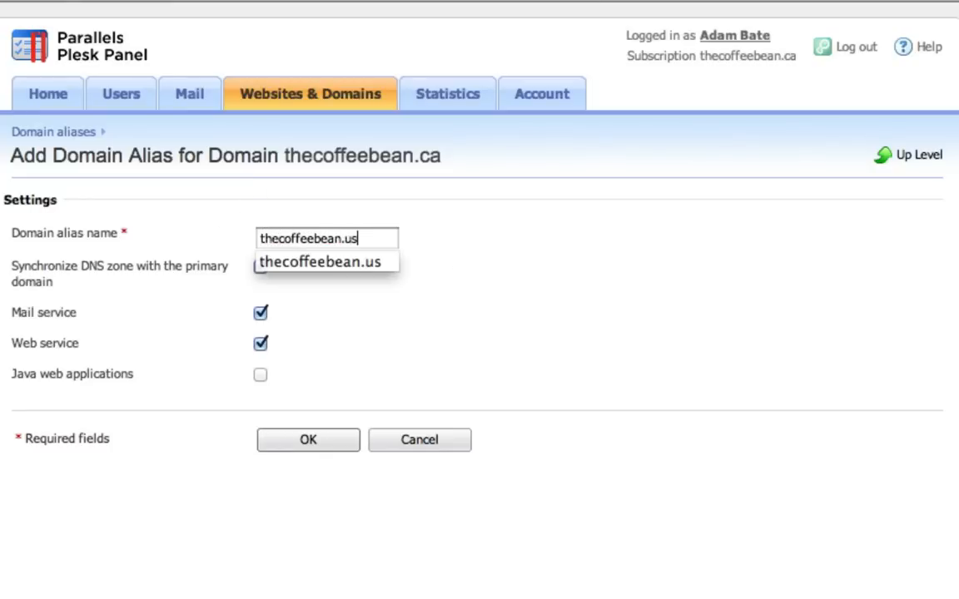
click(581, 235)
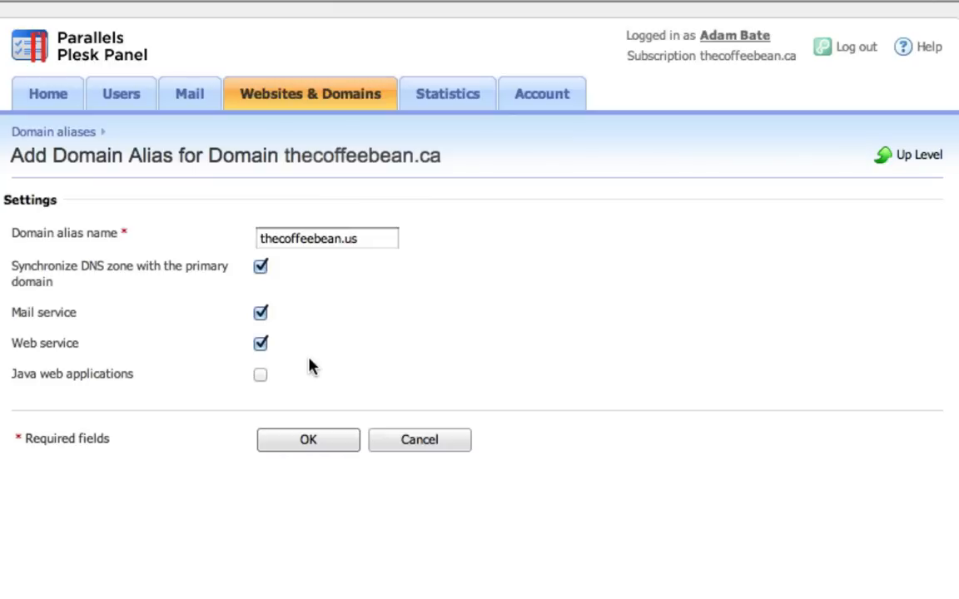
click(259, 375)
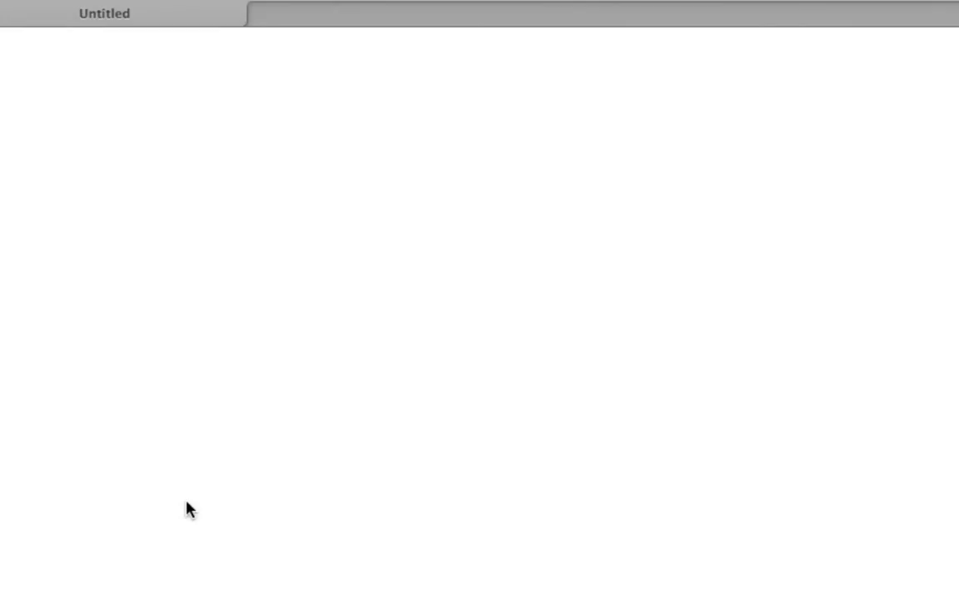
text(thecoffeebean.us)
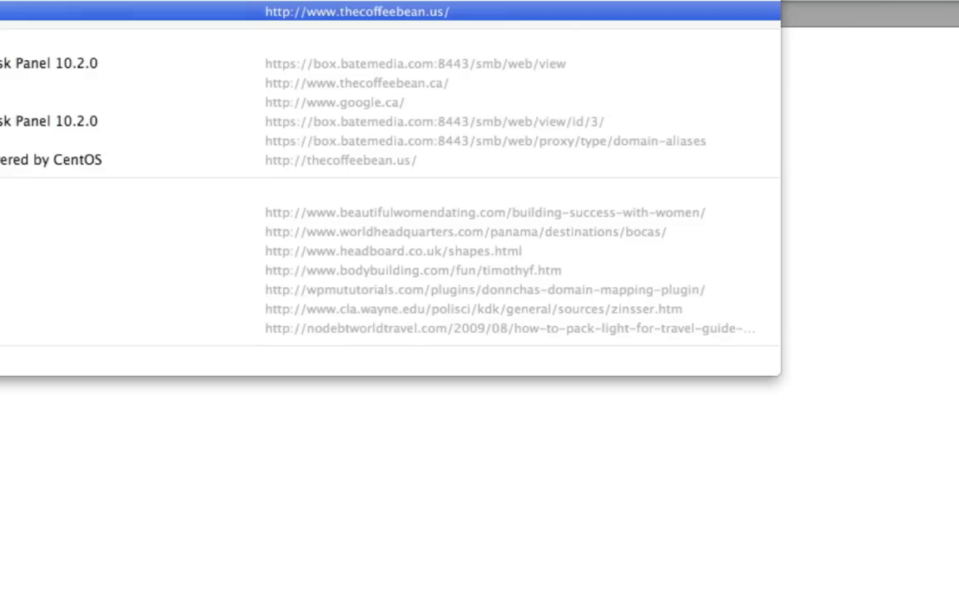
text(cof)
key(Return)
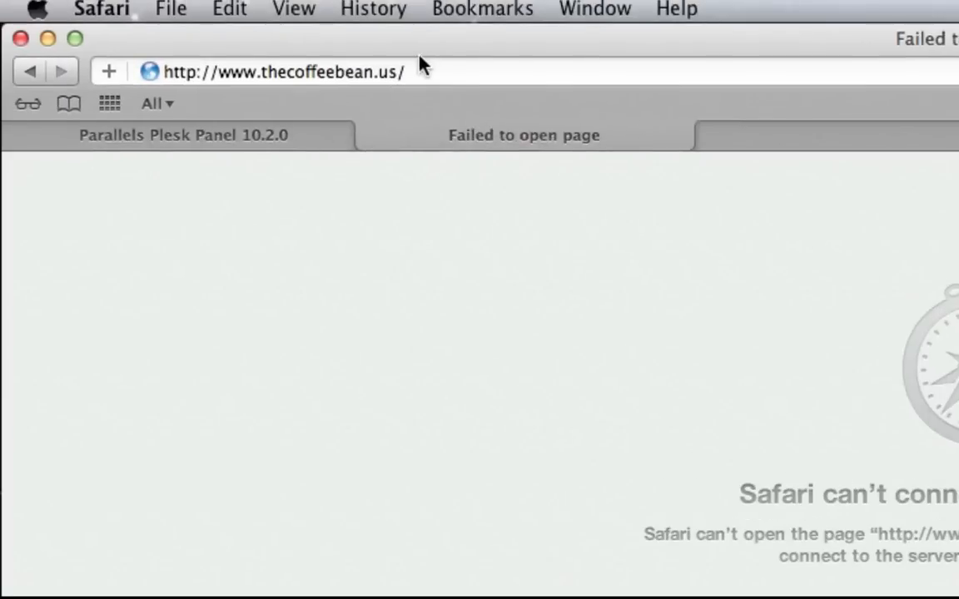
click(420, 67)
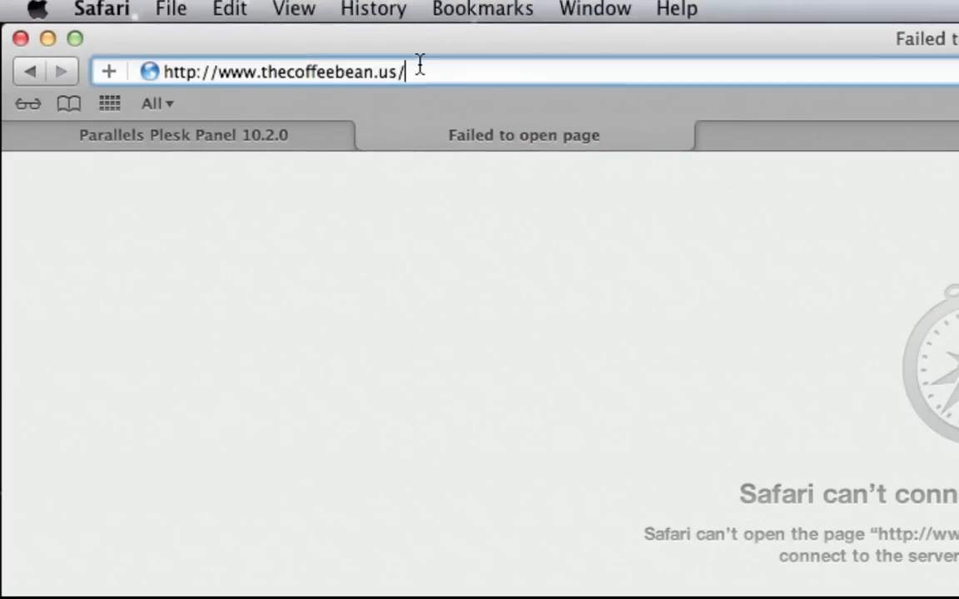
key(Return)
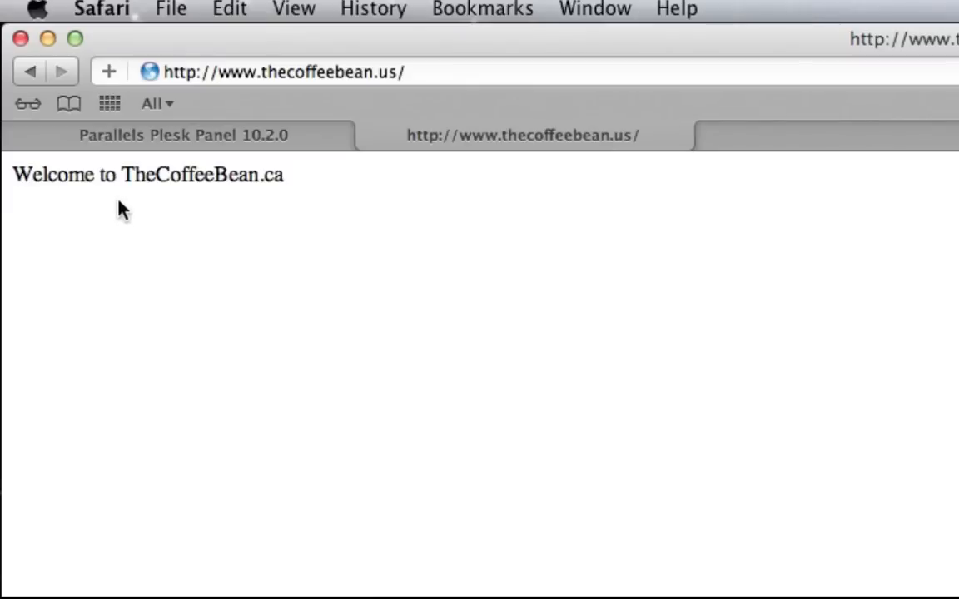
click(424, 72)
key(BackSpace)
key(BackSpace)
key(BackSpace)
text(ca/)
key(Return)
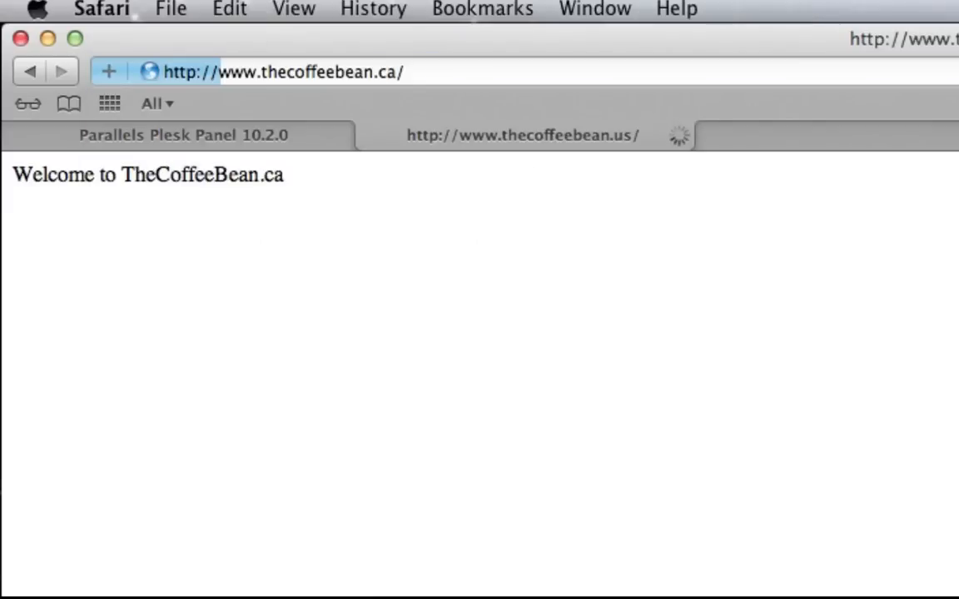
click(411, 72)
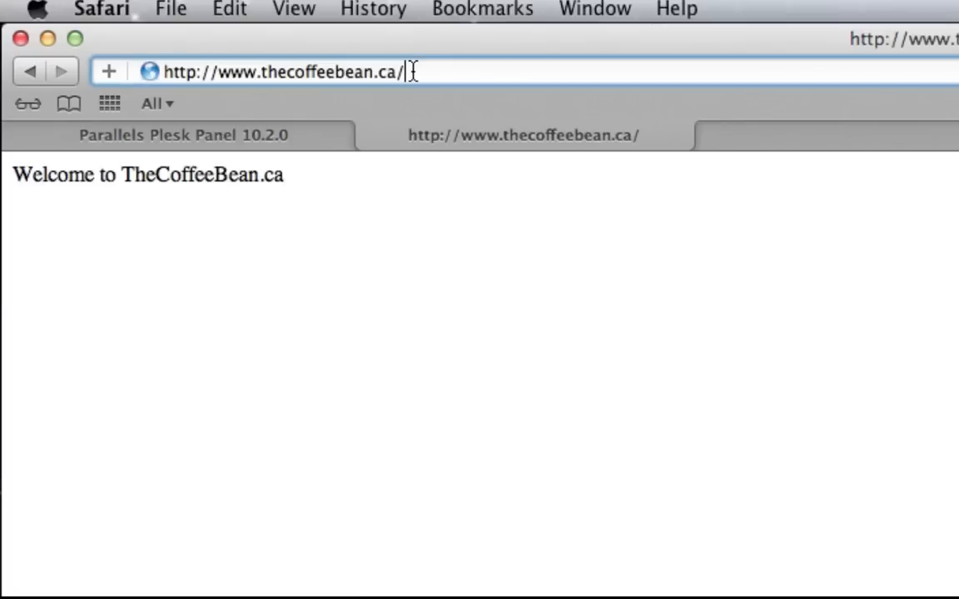
key(BackSpace)
key(BackSpace)
key(BackSpace)
text(us)
key(Return)
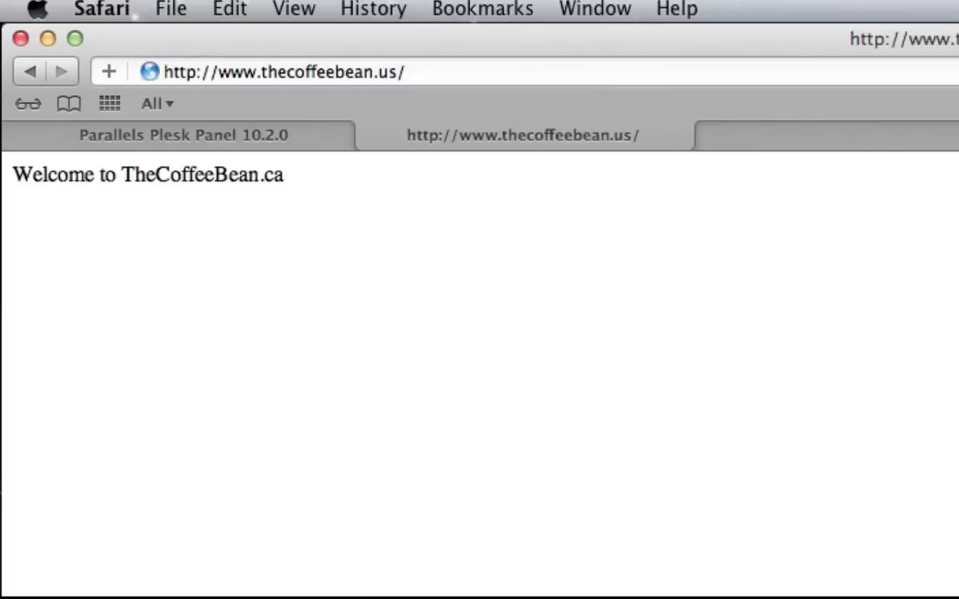